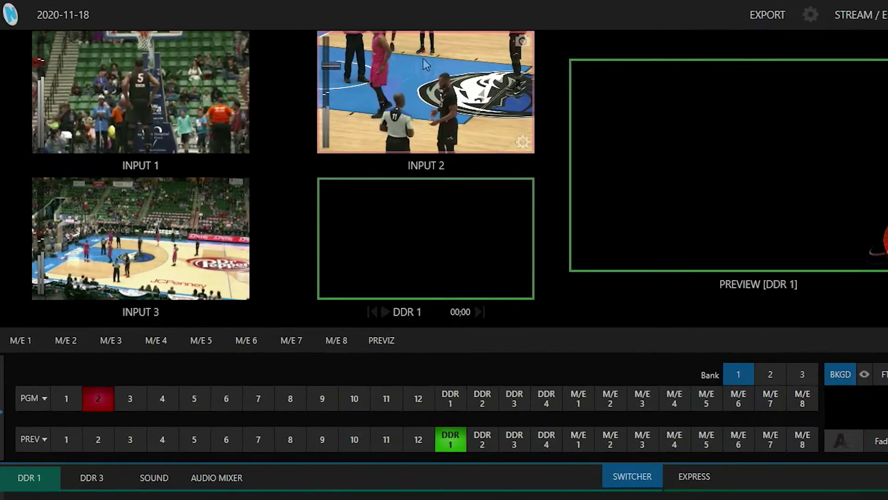
click(286, 42)
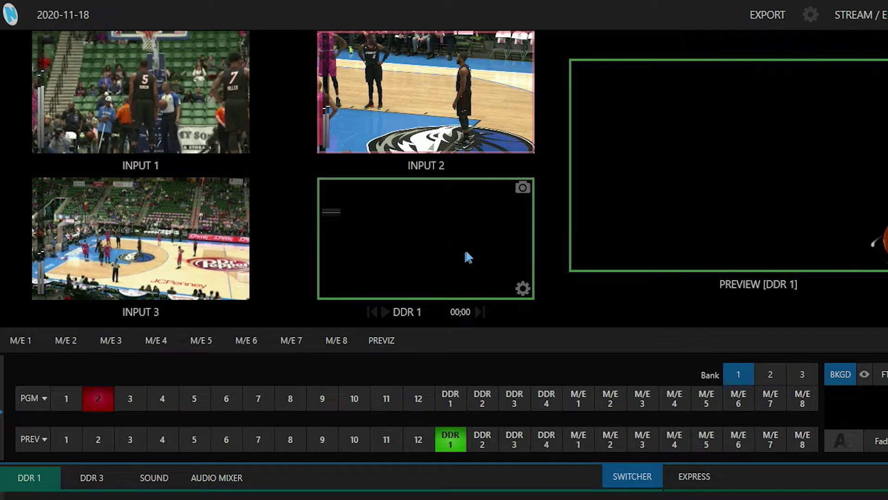
click(447, 246)
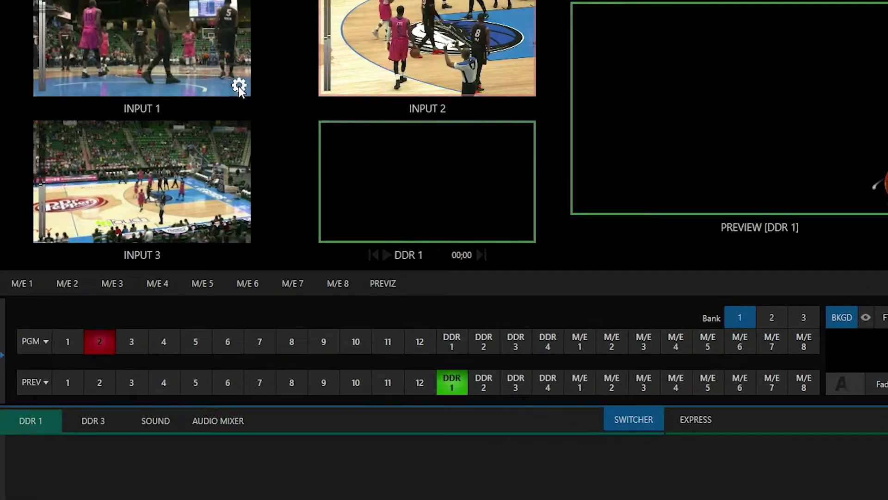
Step: Enable Record and Instant Replay in the capture settings of INPUT 1
click(239, 86)
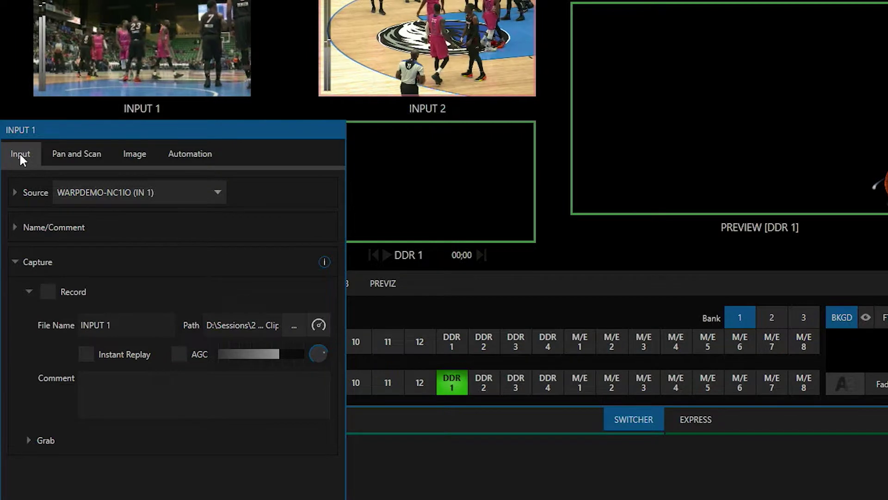
click(48, 292)
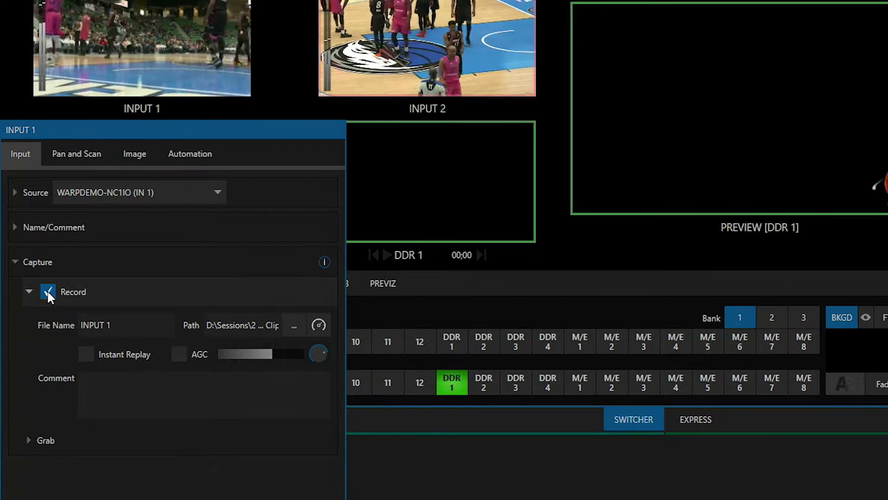
click(87, 354)
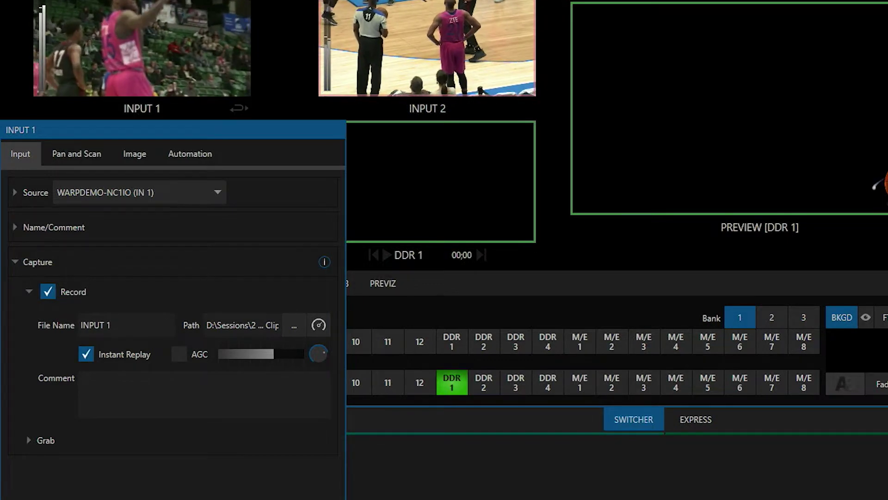
key(Escape)
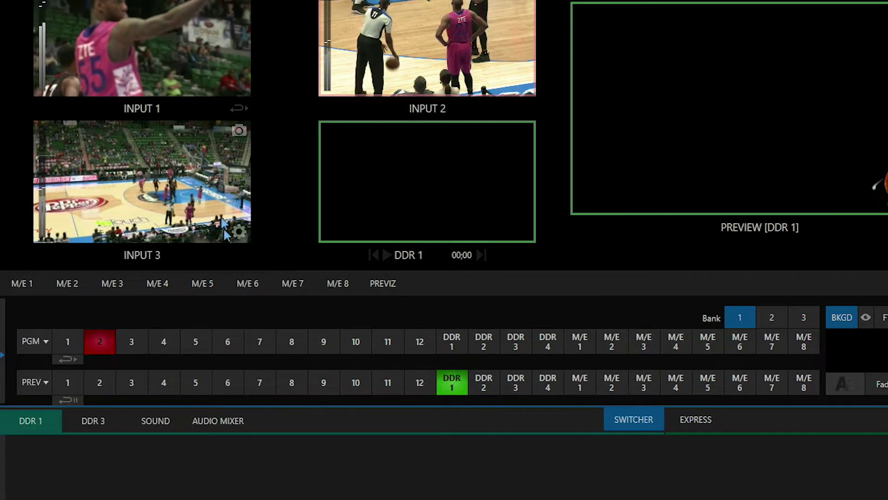
Step: Put Input 1 on the Preview row of the switcher
click(240, 113)
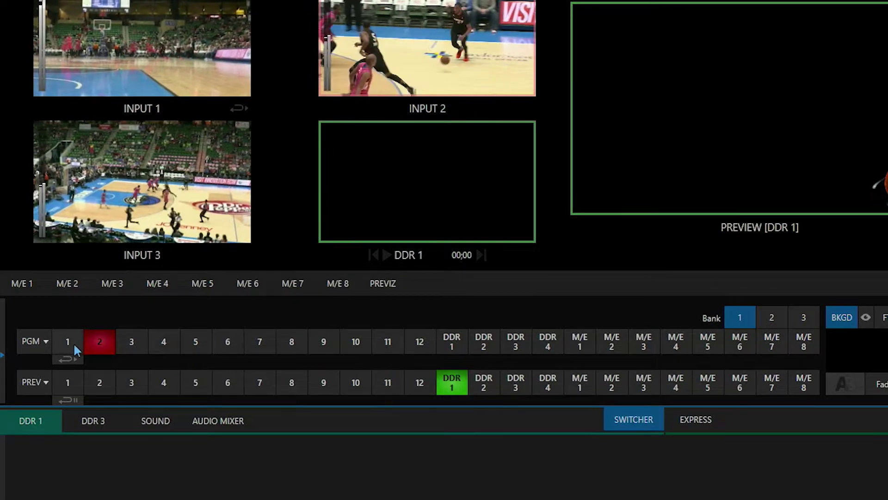
click(77, 376)
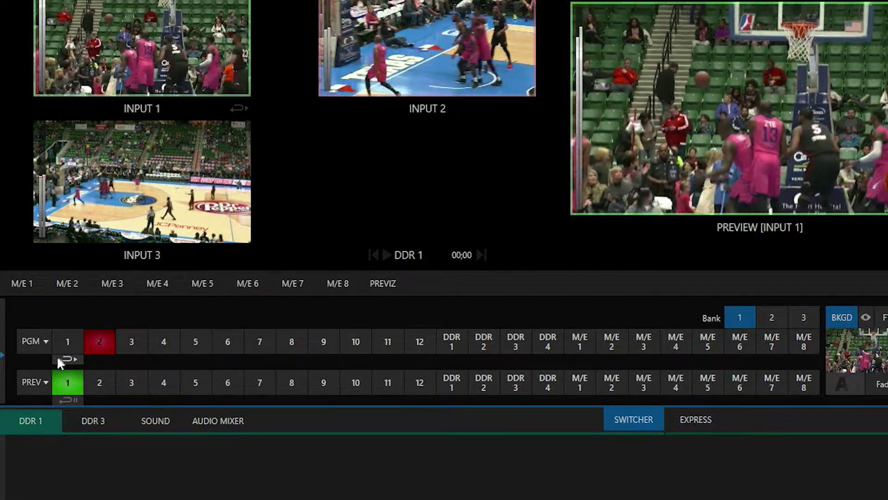
click(68, 398)
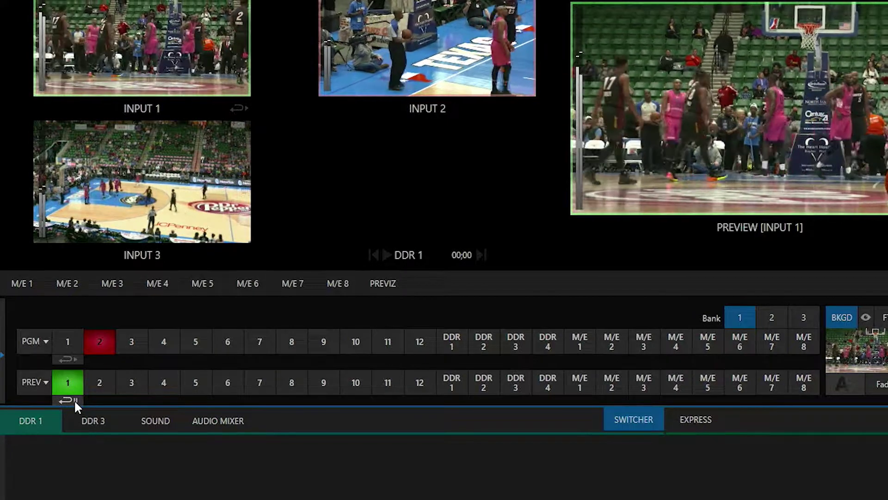
click(71, 402)
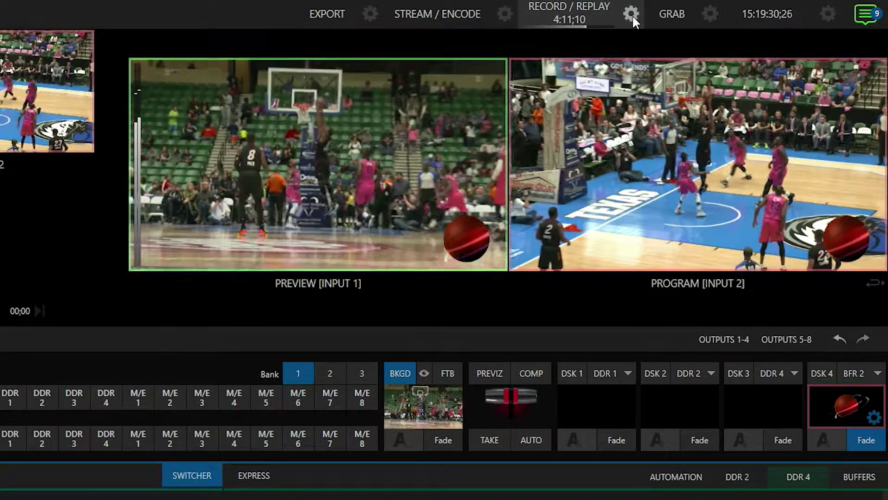
Step: Examine the Record / Replay options for replay duration, replay speed and target DDR
click(632, 15)
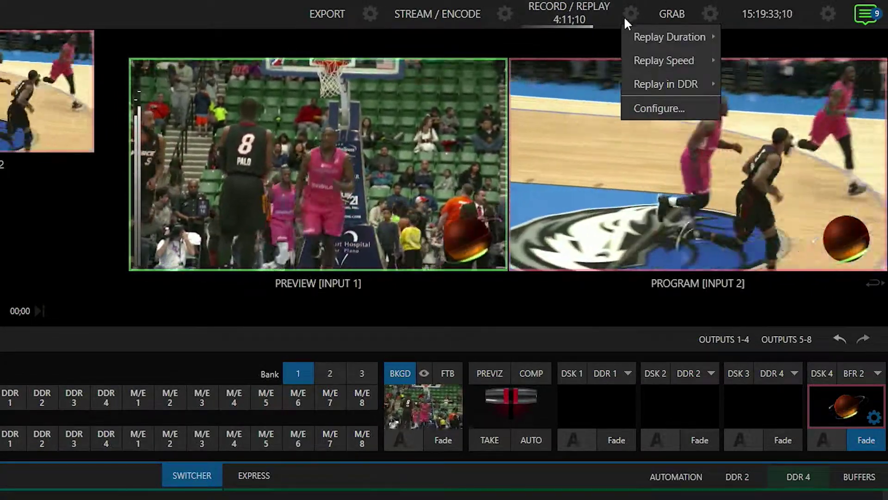
mouse_move(650, 33)
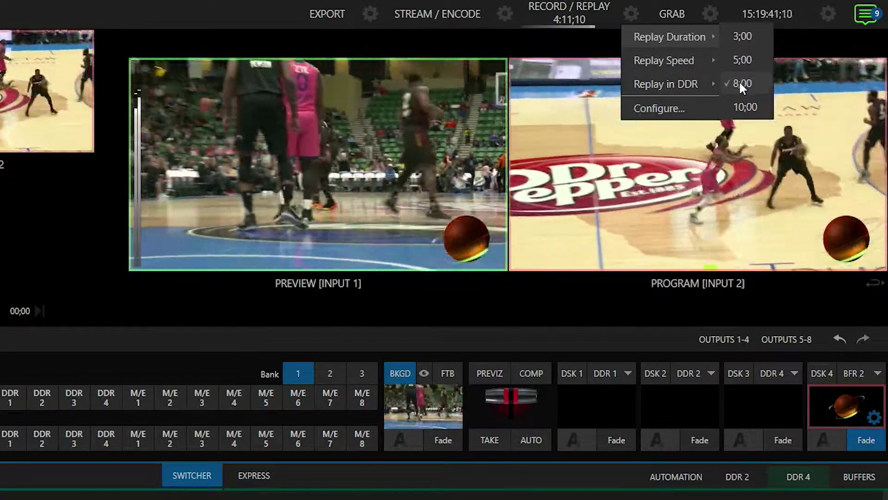
mouse_move(676, 62)
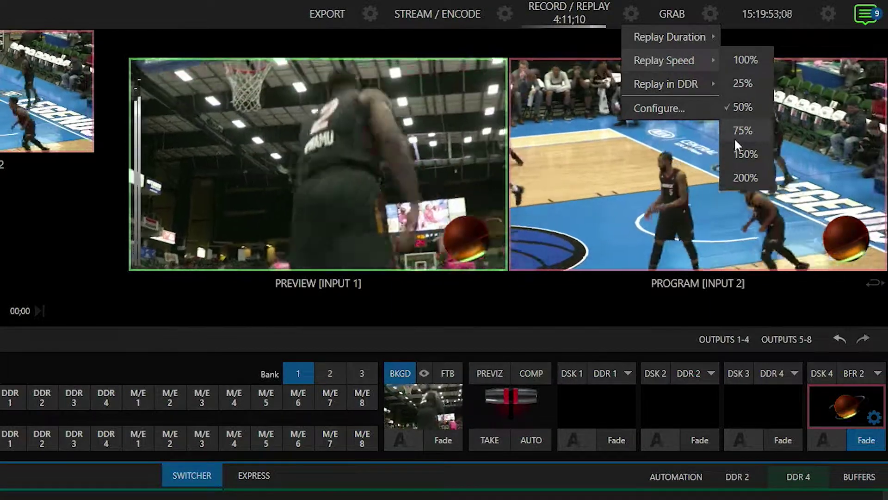
click(753, 176)
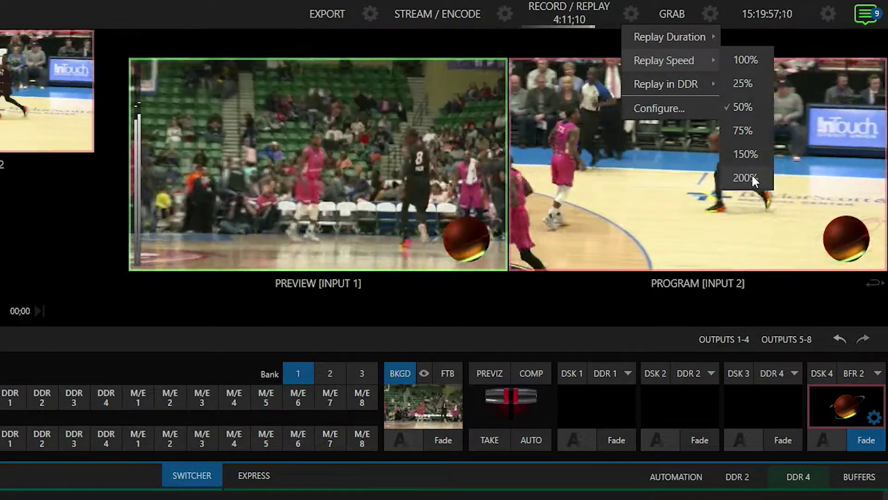
mouse_move(663, 76)
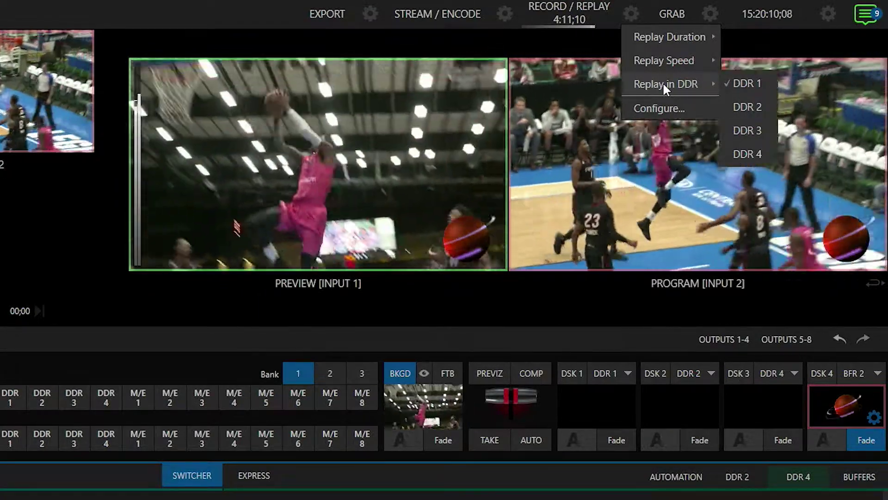
mouse_move(682, 63)
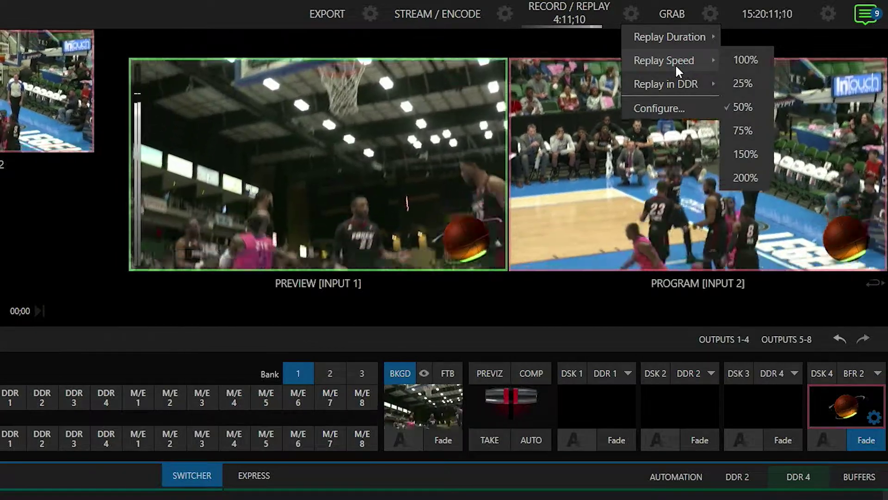
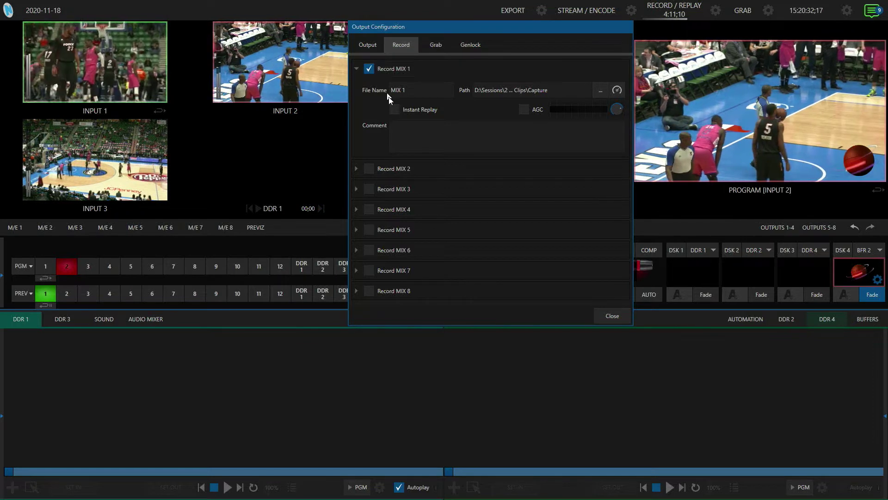
Step: Enable Instant Replay for MIX 1 and turn on recording with Instant Replay for MIX 2 in the output configuration
click(395, 111)
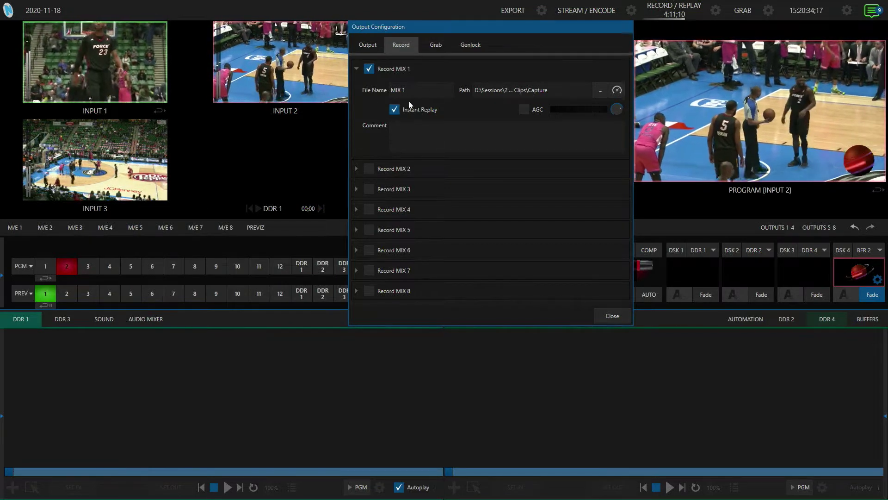
click(355, 169)
click(368, 89)
click(394, 130)
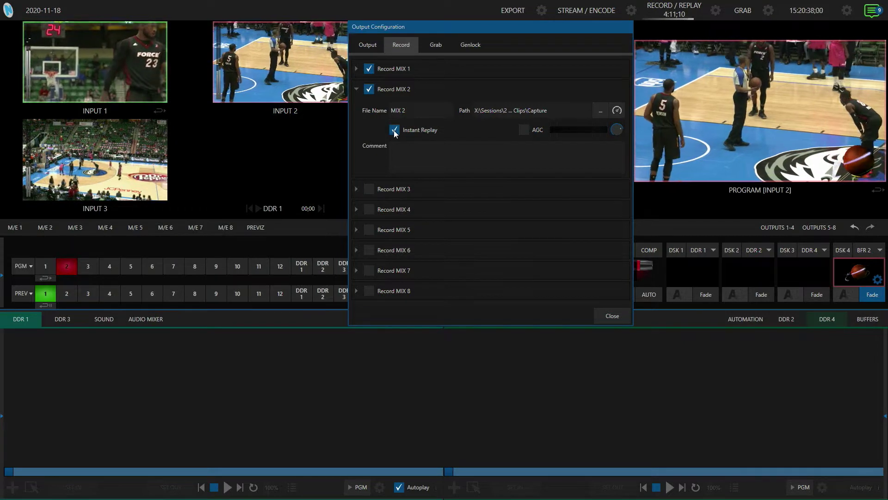
click(356, 88)
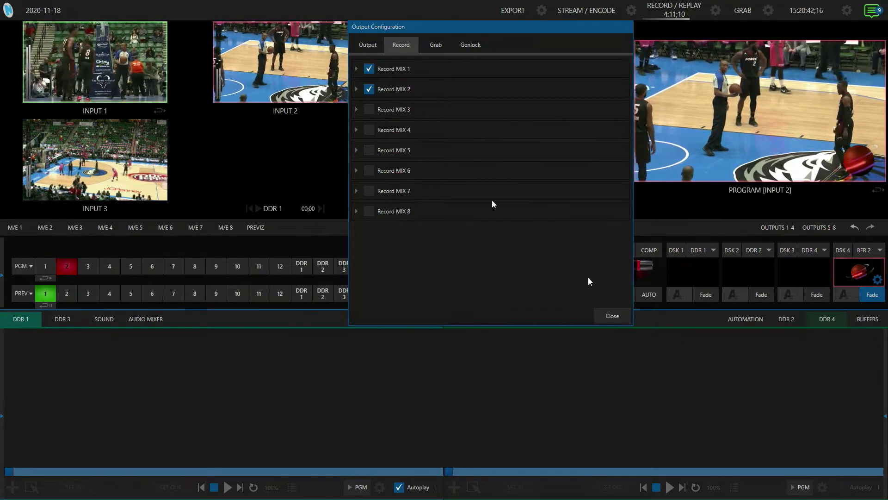
click(620, 318)
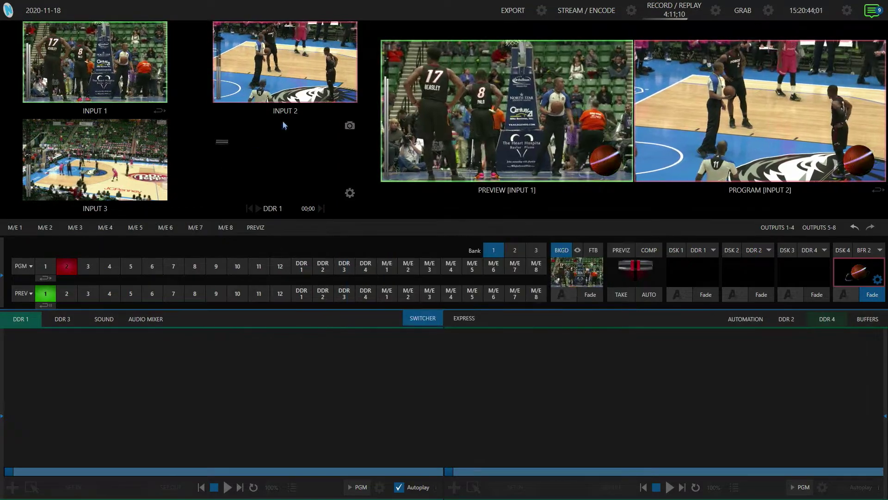
Step: Enable Record and Instant Replay in the capture settings of INPUT 2
click(350, 96)
click(223, 232)
click(248, 275)
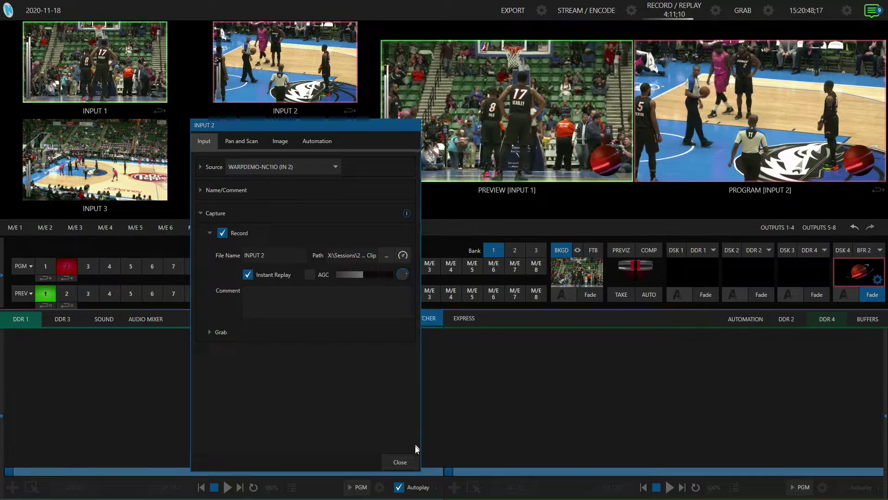
click(410, 457)
Step: Enable Record and Instant Replay in the capture settings of INPUT 3
click(159, 193)
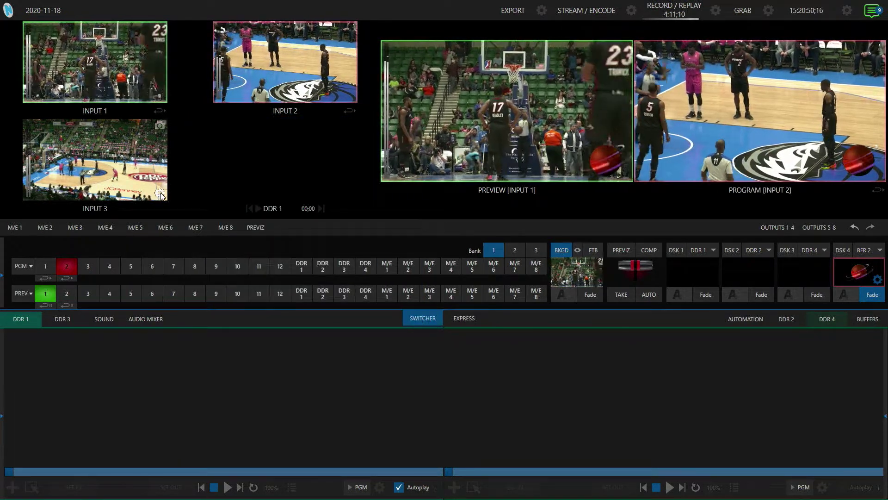
click(223, 233)
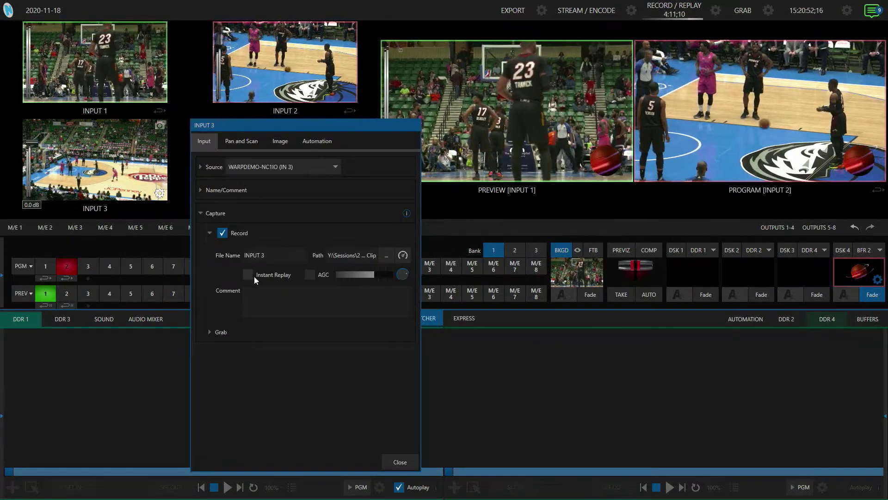
click(252, 276)
click(414, 460)
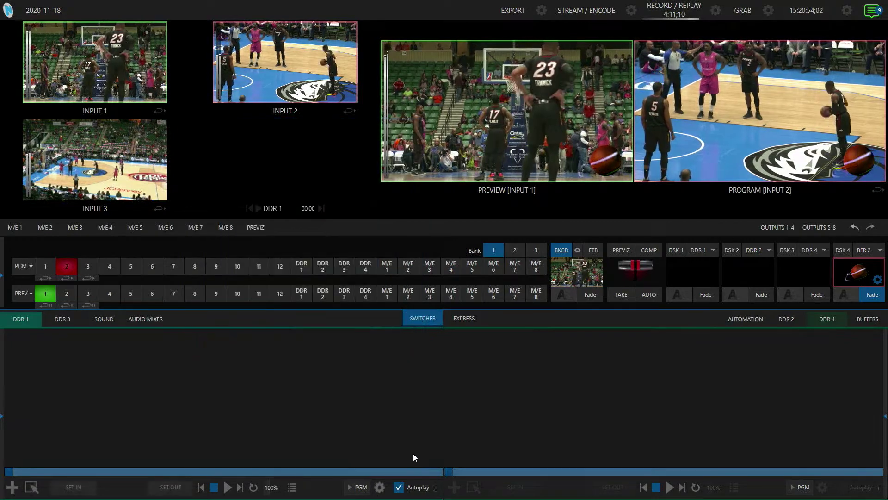
Step: Start Record / Replay capture, and cut the program output to Input 1 and back to Input 2
click(92, 278)
click(93, 304)
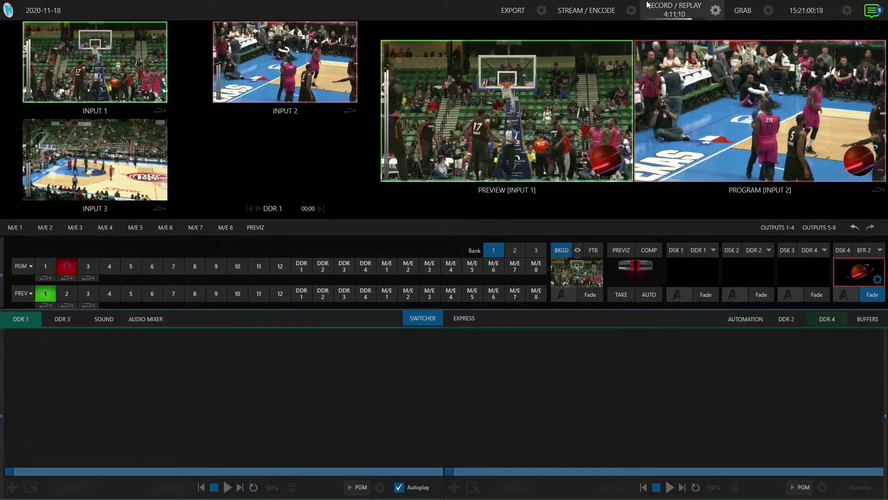
click(686, 13)
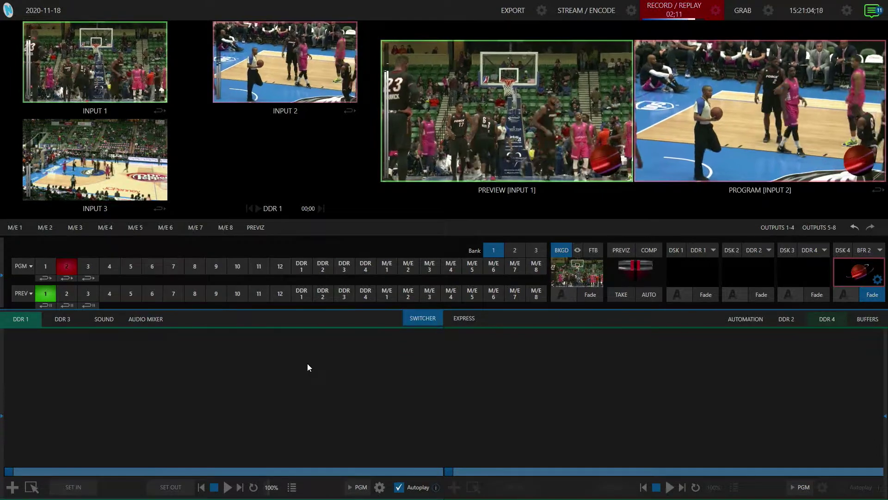
click(48, 268)
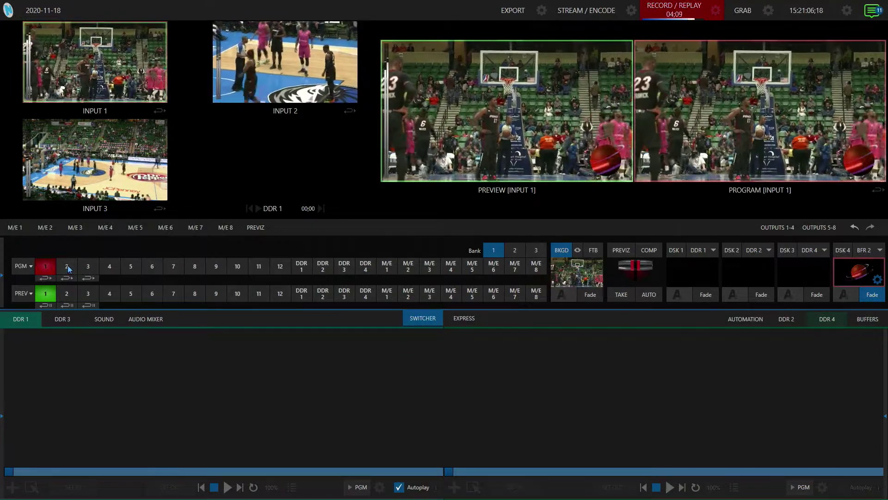
click(69, 269)
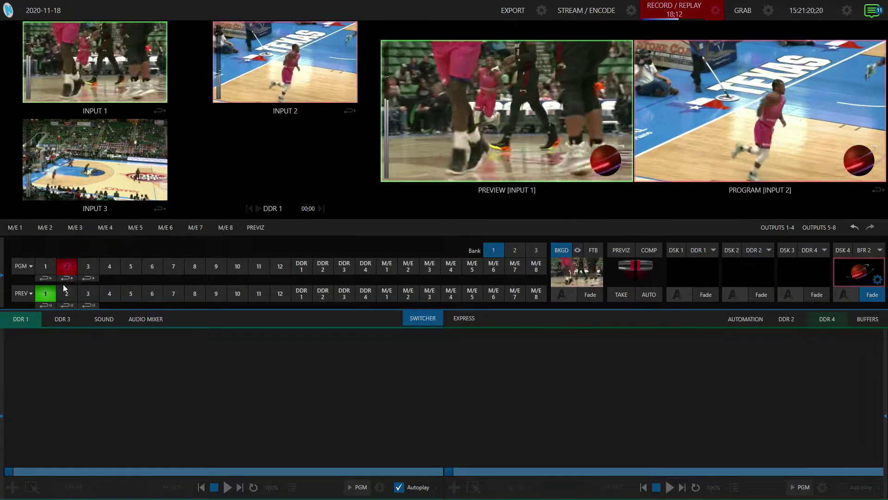
Step: Play an instant replay of Input 2 from the Program row into DDR 1, and trim the clip to 04;13 with a new in point
click(70, 278)
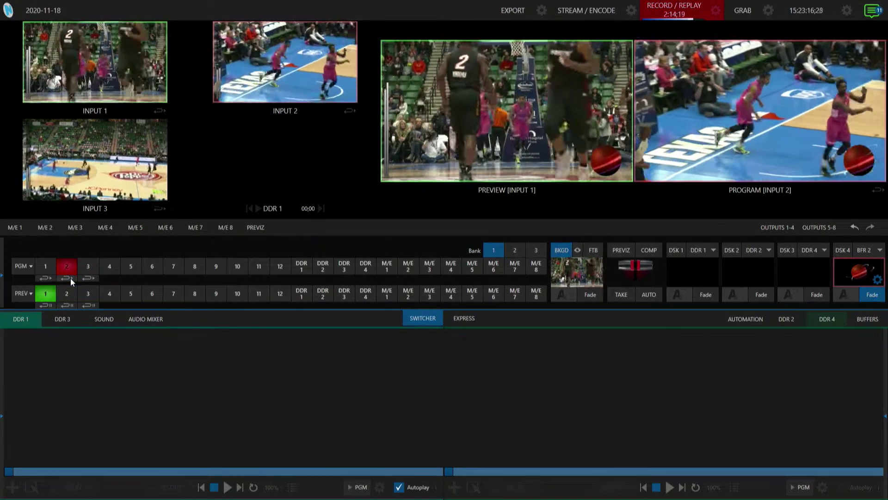
click(70, 277)
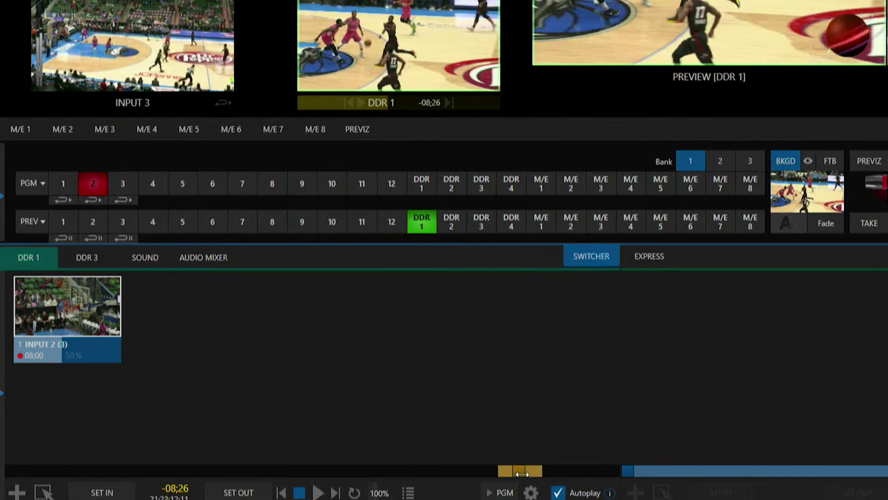
click(102, 492)
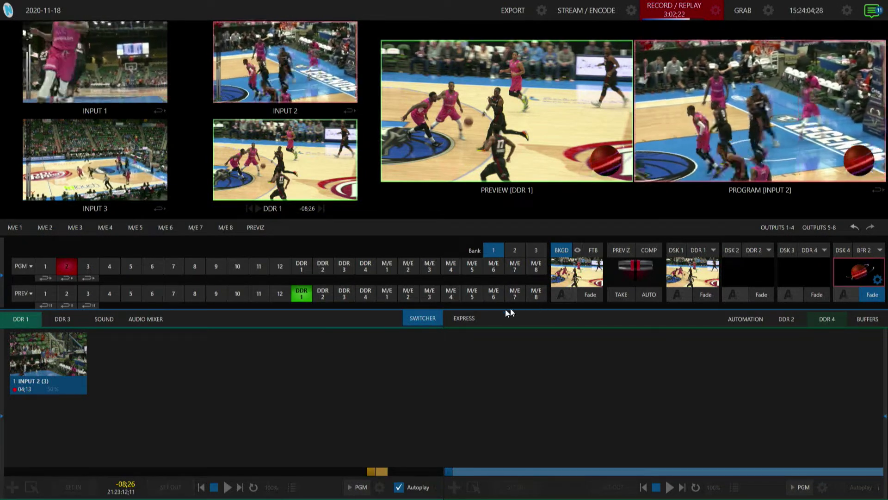
Step: Add a second Input 2 instant replay clip to DDR 1, cued for playback from the Preview row
click(71, 276)
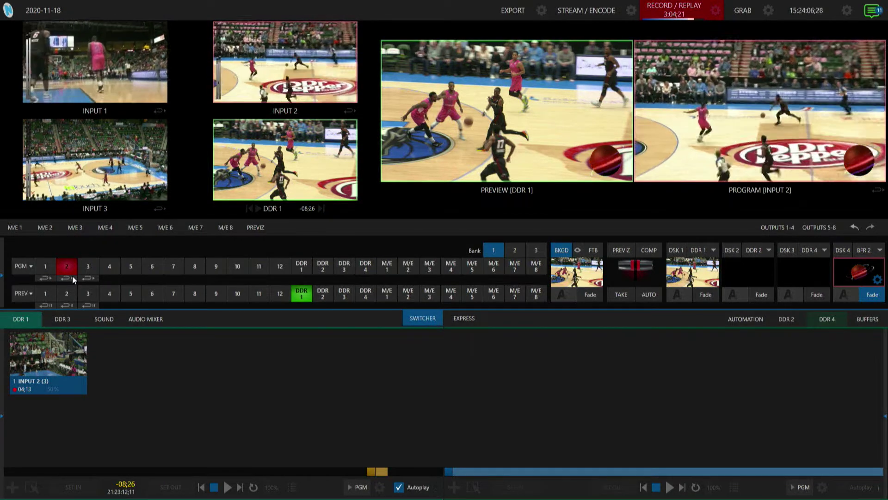
click(68, 276)
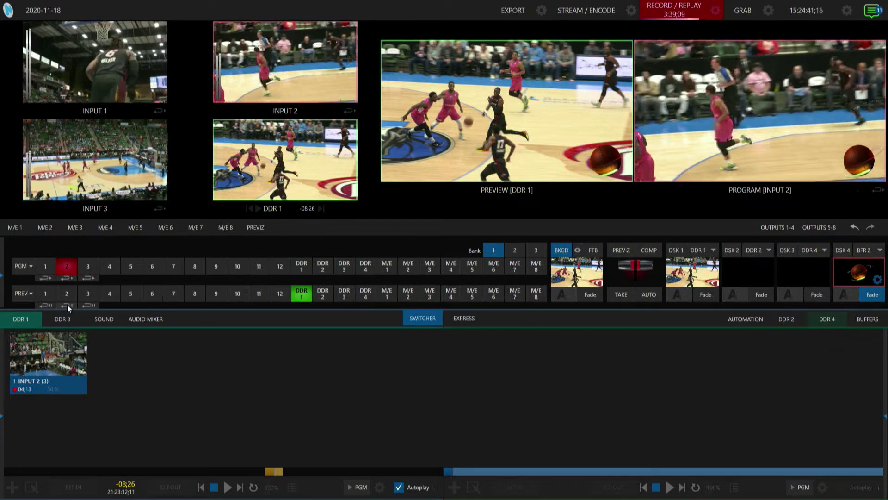
click(67, 304)
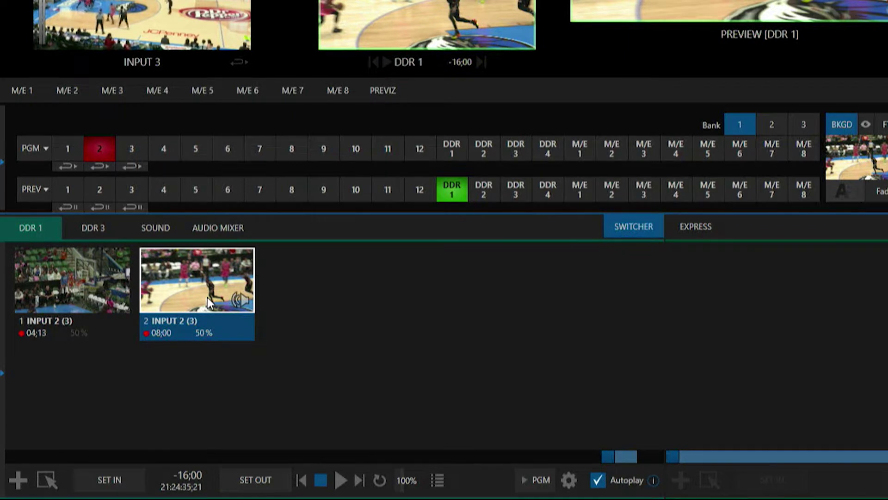
Step: Trim the second Input 2 replay clip in DDR 1 to 04;11 by setting new in and out points
click(612, 460)
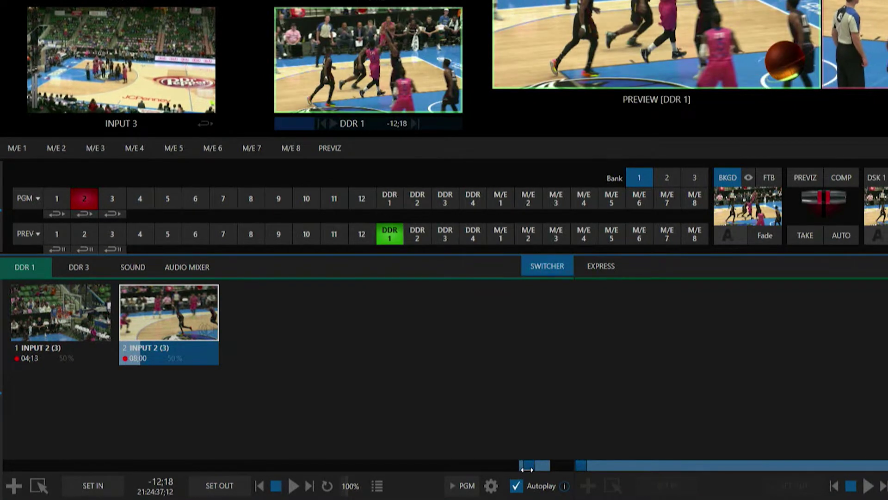
click(110, 493)
drag(533, 467, 544, 467)
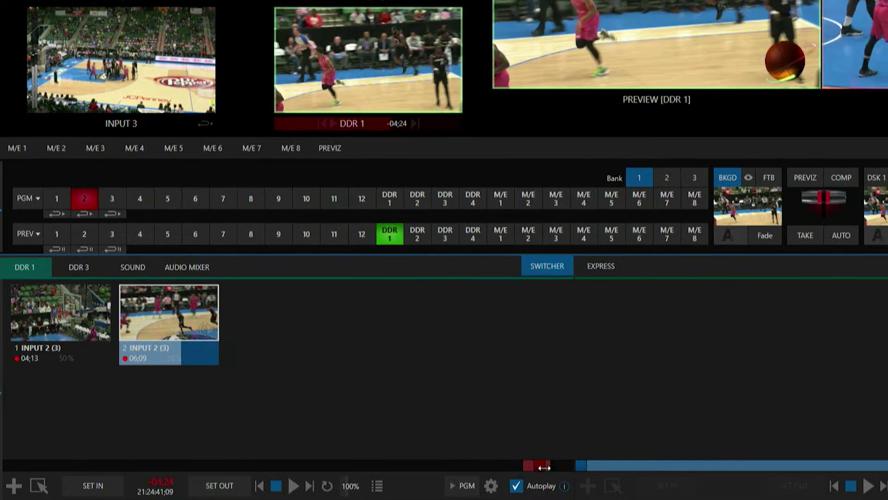
click(235, 491)
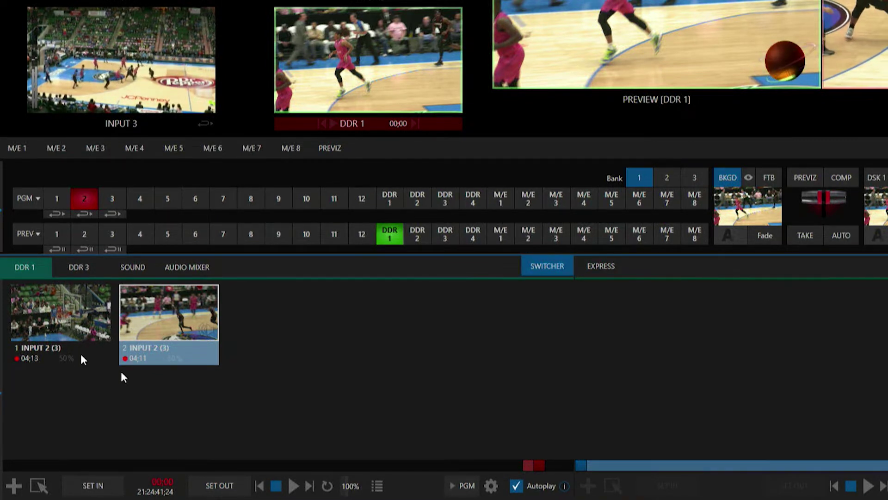
Step: Set the playback speed of the second Input 2 replay clip in DDR 1 to 100%
click(157, 318)
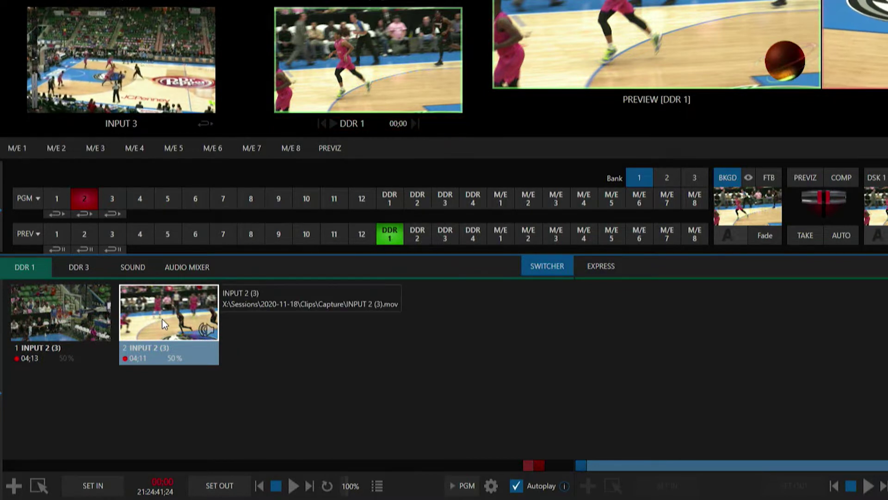
right_click(162, 319)
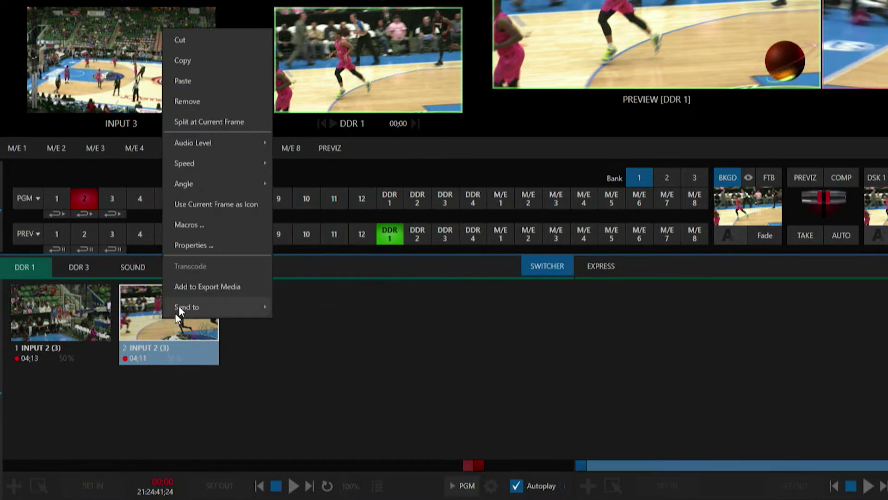
mouse_move(189, 157)
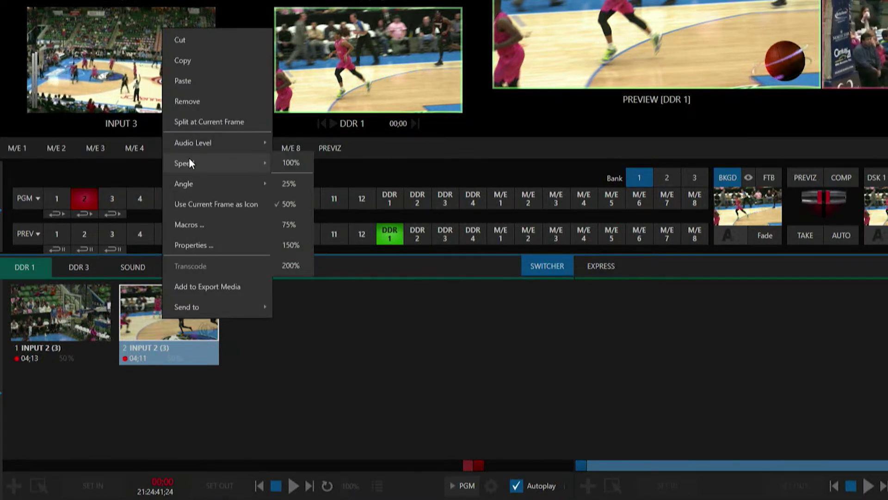
click(293, 162)
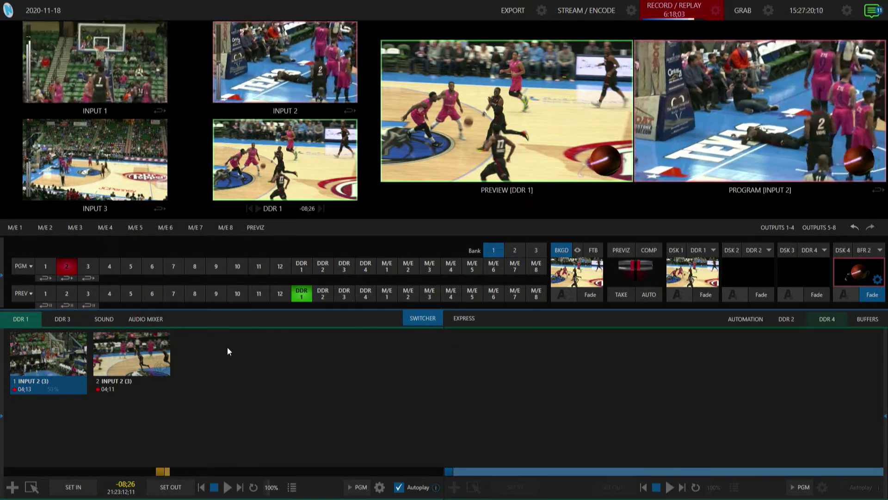
key(space)
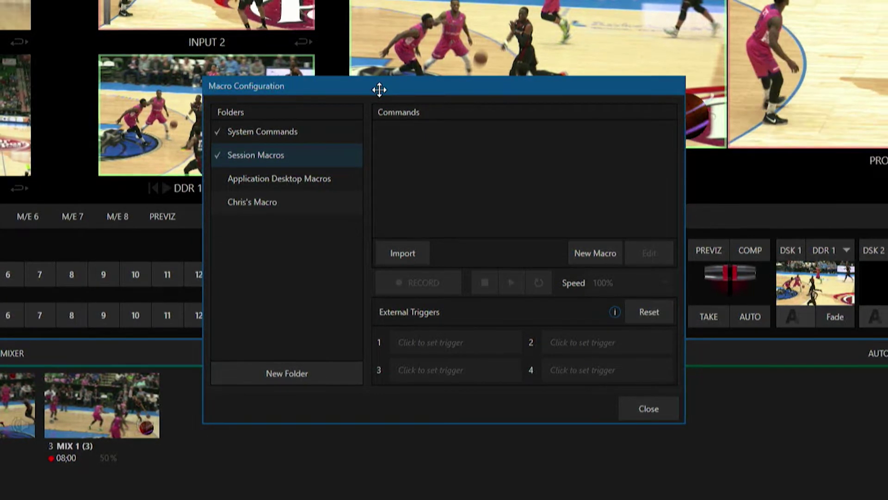
Step: Create a new macro named "Mix 1 Create Replay" in the Session Macros folder
click(596, 254)
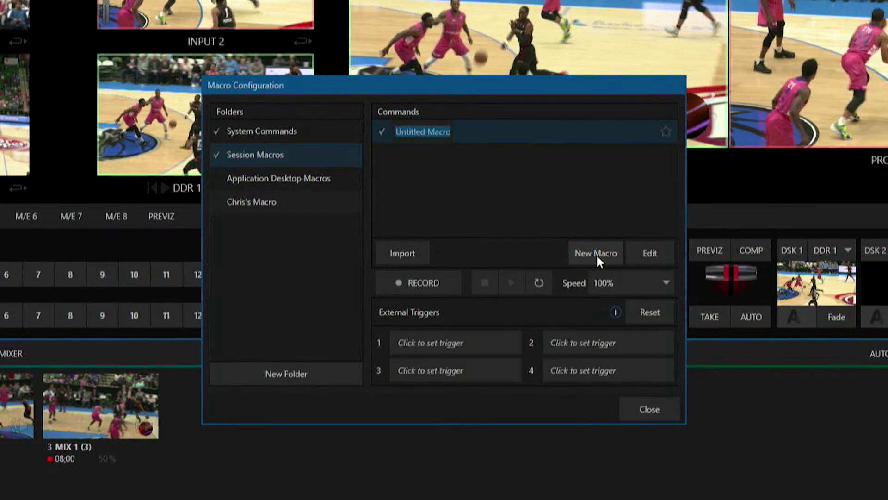
text(Mix)
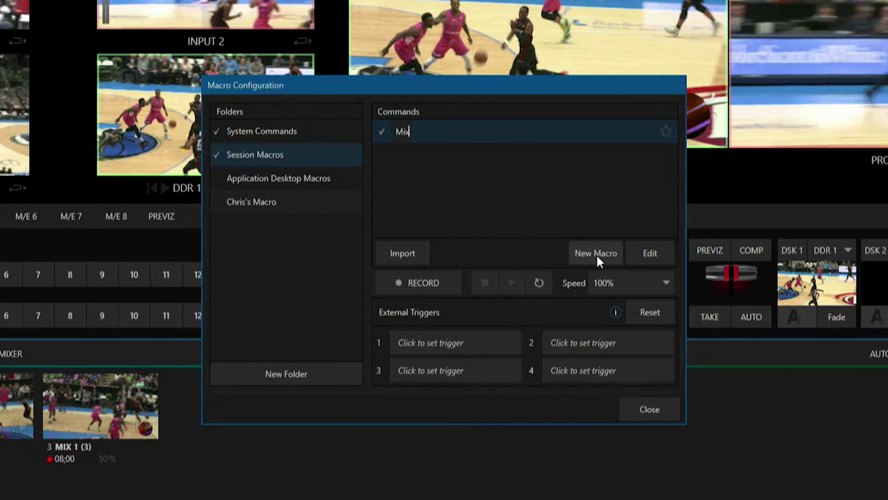
text( 1 Creat)
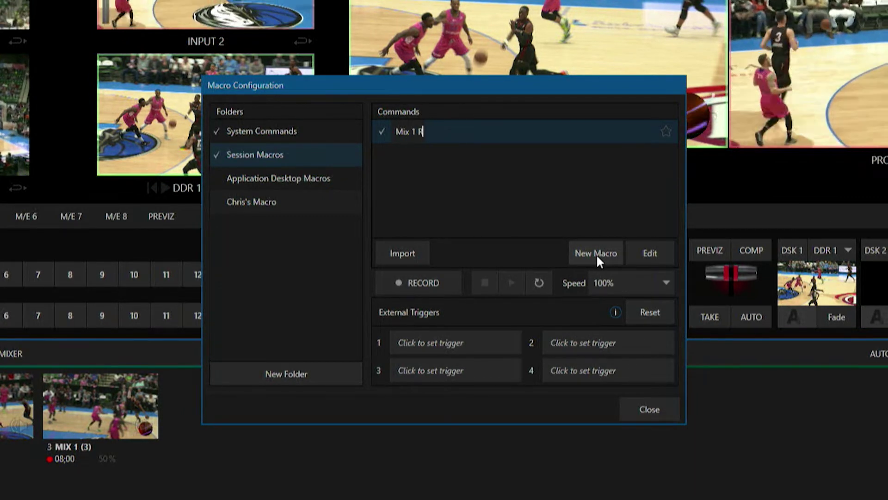
text(e Replay)
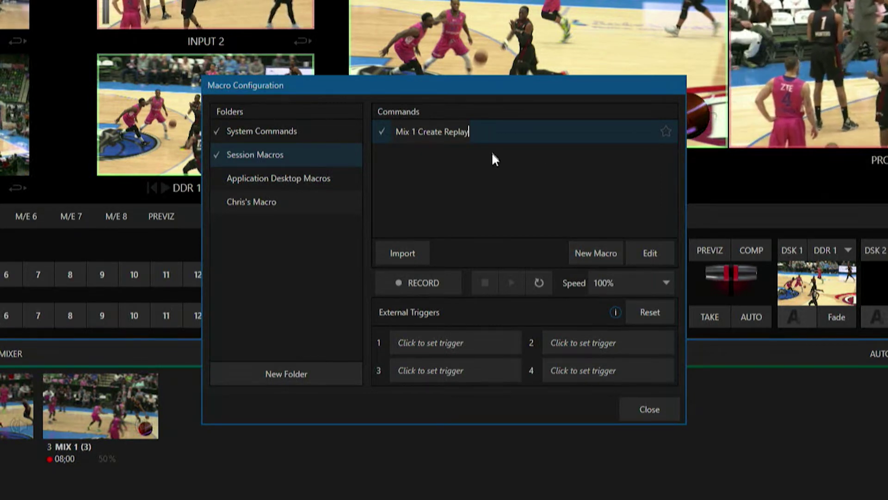
Step: Open the Mix 1 Create Replay macro for editing, widen the Shortcut column, and enter record_chop_noreplay as its first command
click(648, 254)
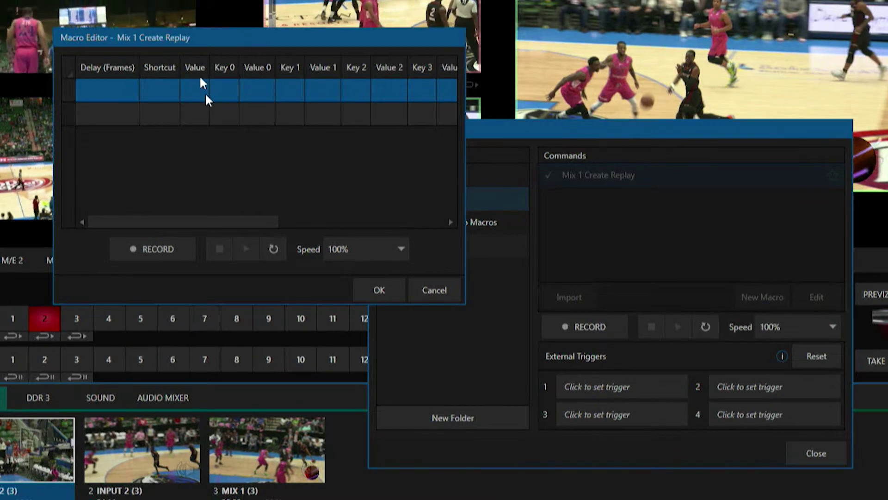
drag(179, 67, 263, 67)
click(195, 95)
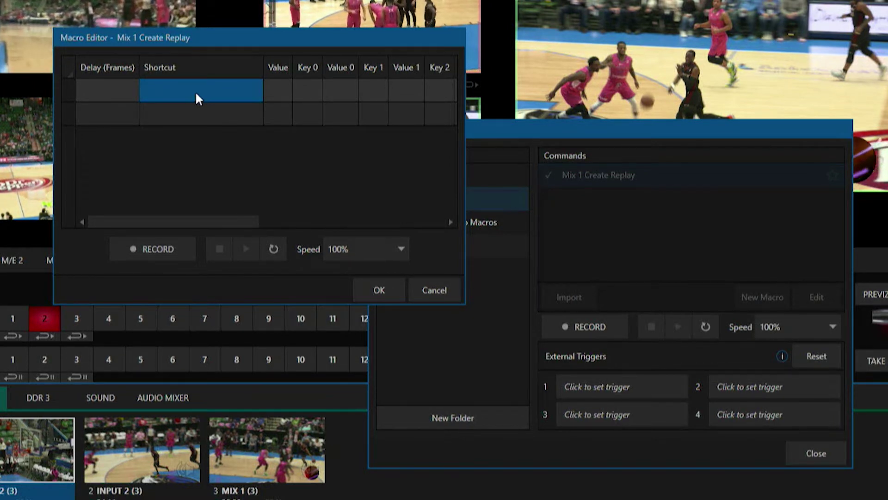
text(reco)
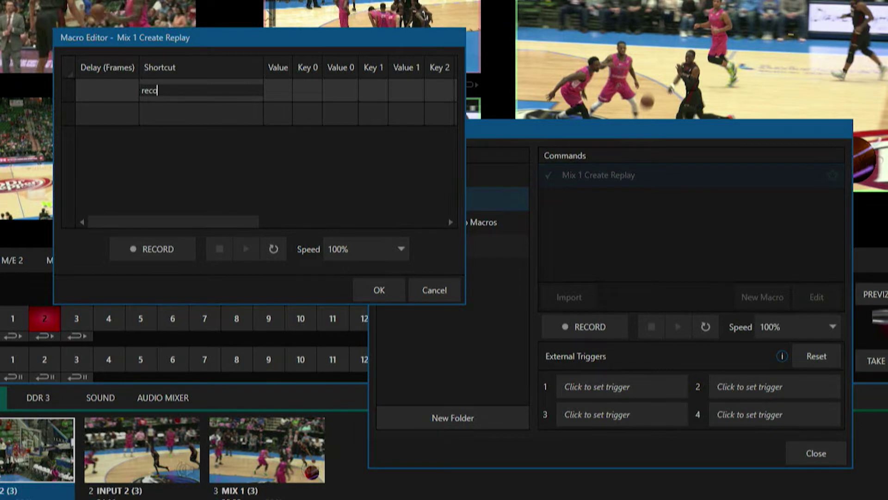
text(rd_)
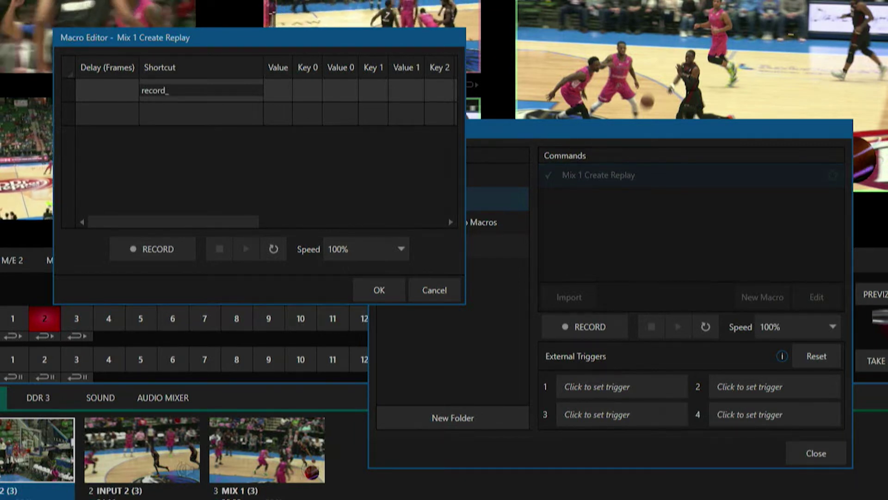
text(chop)
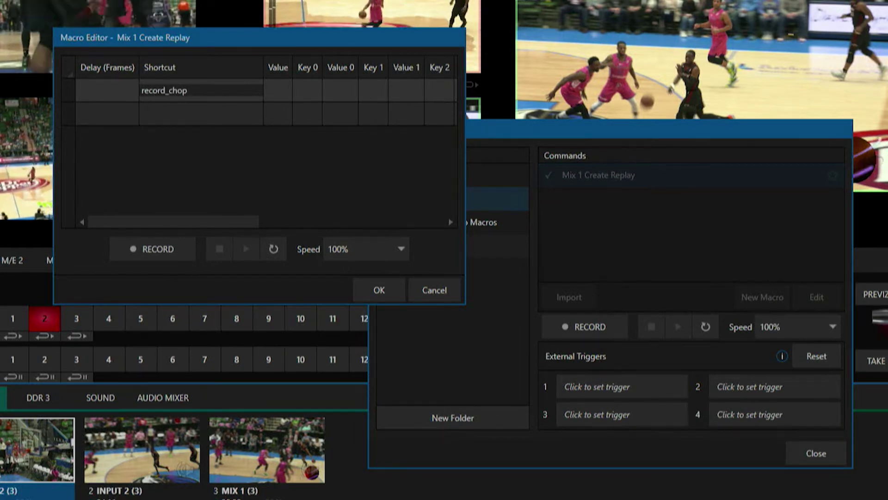
text(_noreplay)
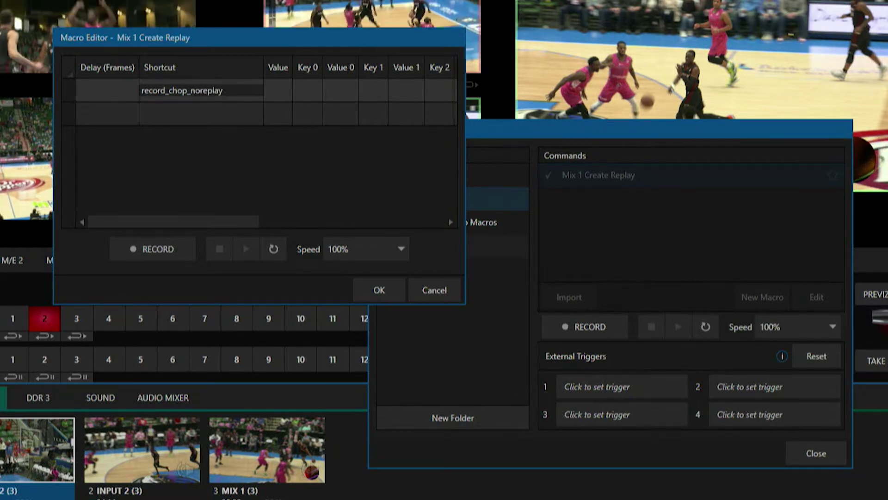
key(Return)
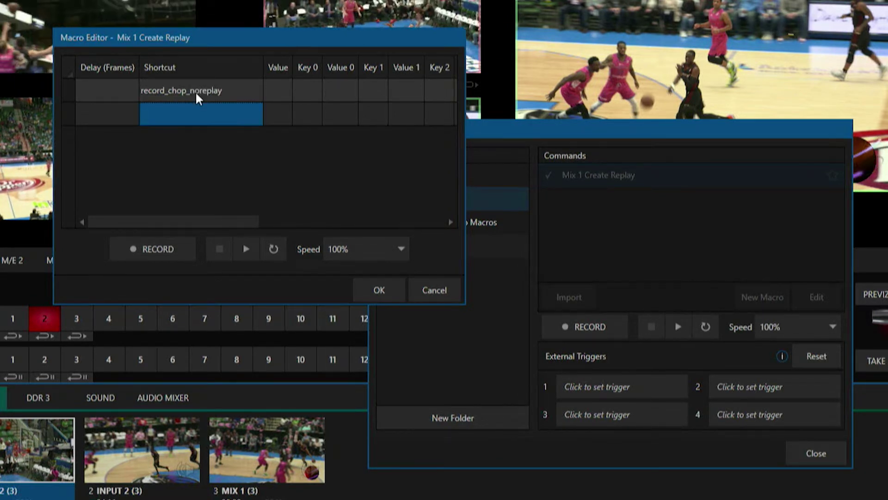
Step: Set the Value of the record_chop_noreplay command to 0 for MIX 1
click(284, 89)
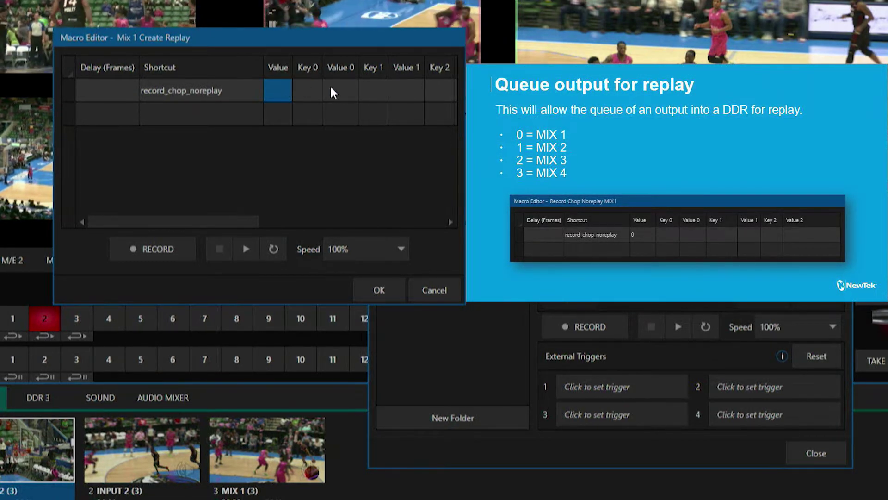
text(0)
key(Return)
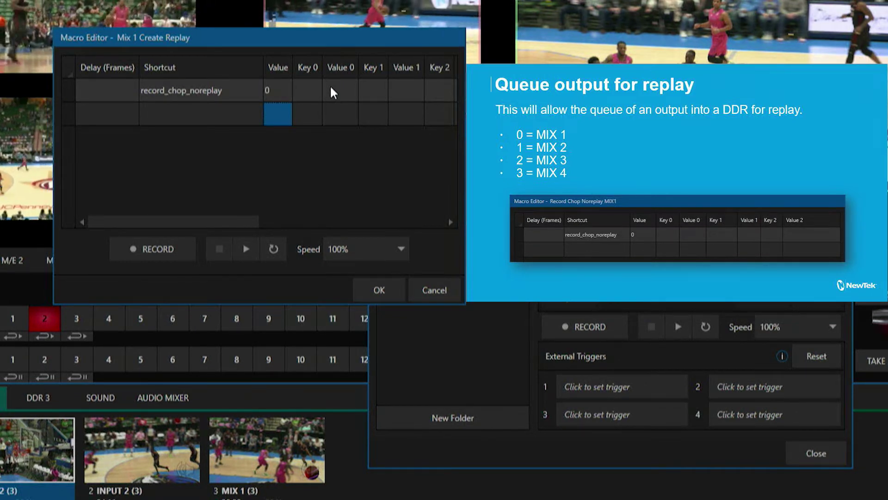
Step: Try the values 1, 2 and 3 for the record_chop_noreplay command, and return its Value to 0
key(Up)
text(1)
key(Return)
key(Up)
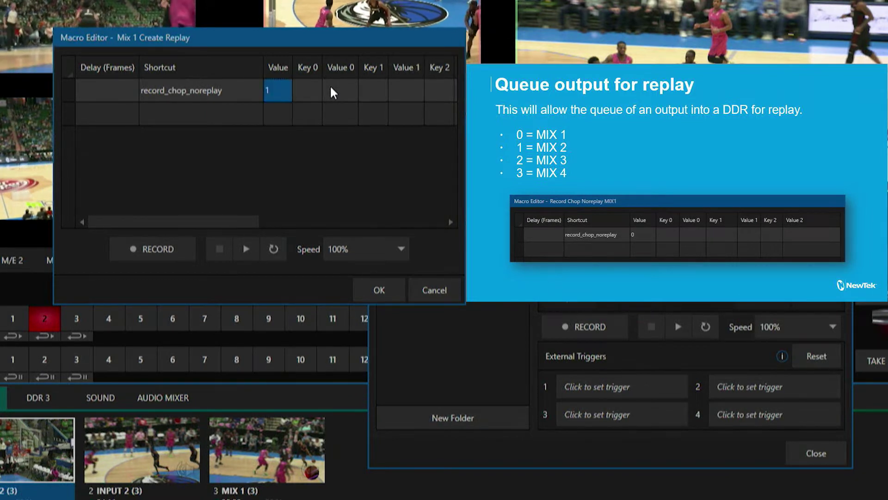
text(2)
key(Return)
key(Up)
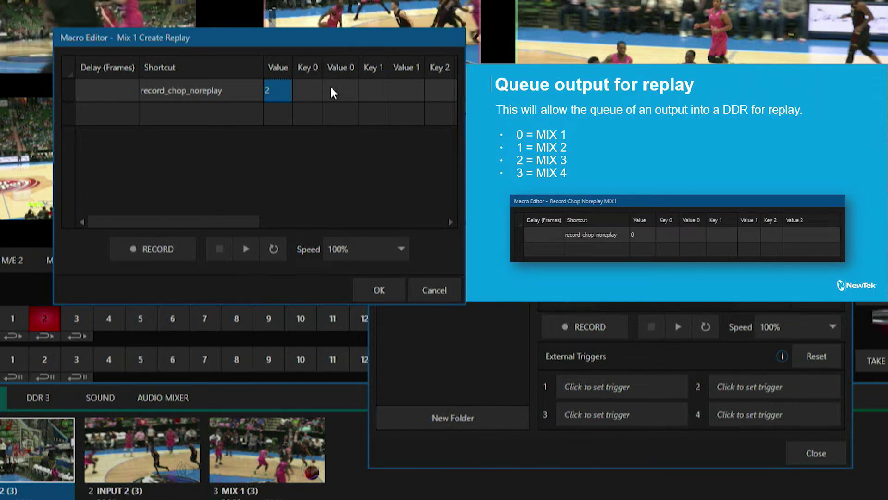
text(3)
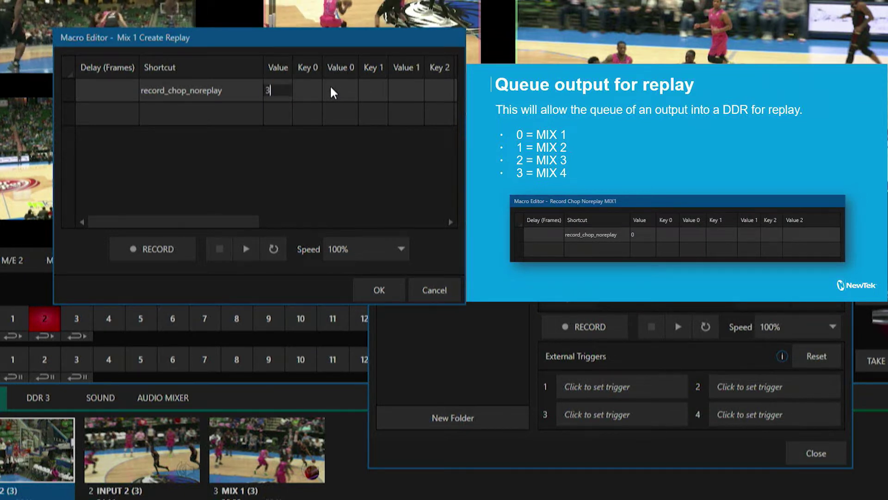
key(Return)
key(Up)
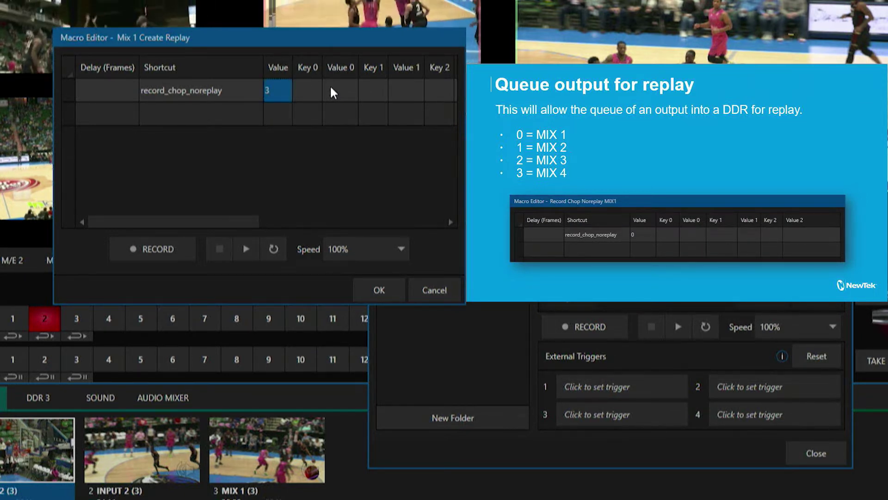
text(0)
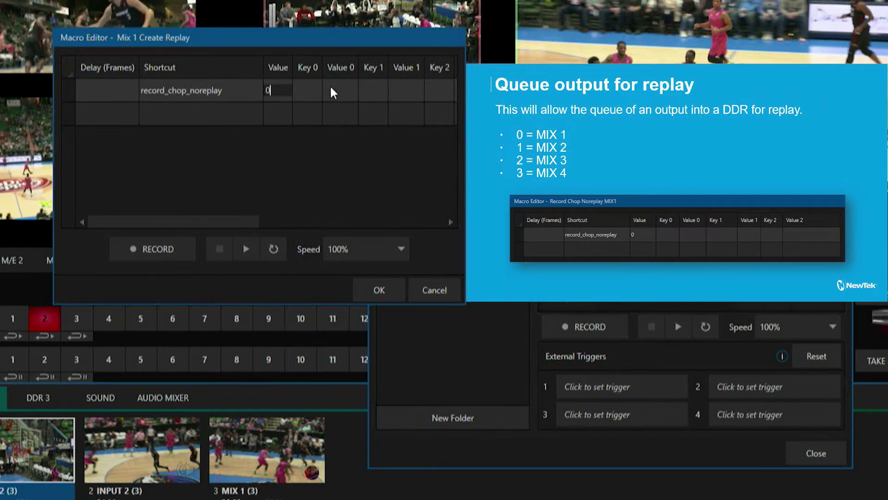
key(Return)
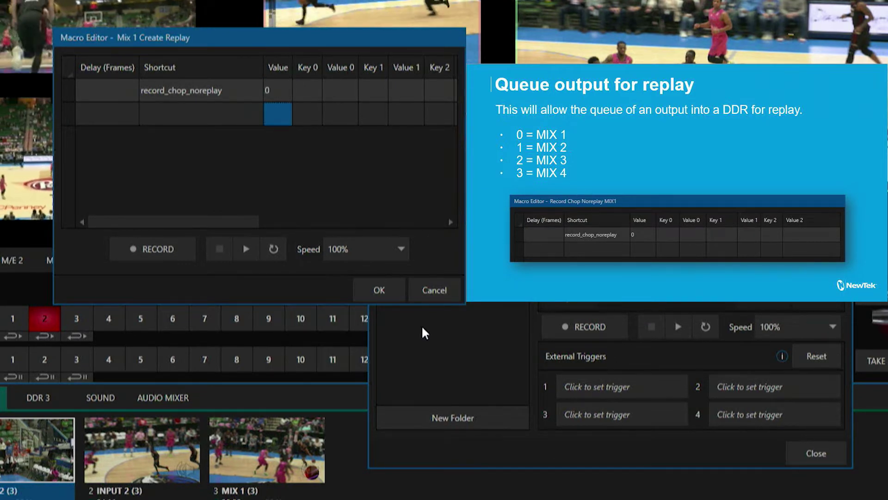
Step: Save the Mix 1 Create Replay macro and run it to add a MIX 1 replay clip to DDR 1
click(380, 288)
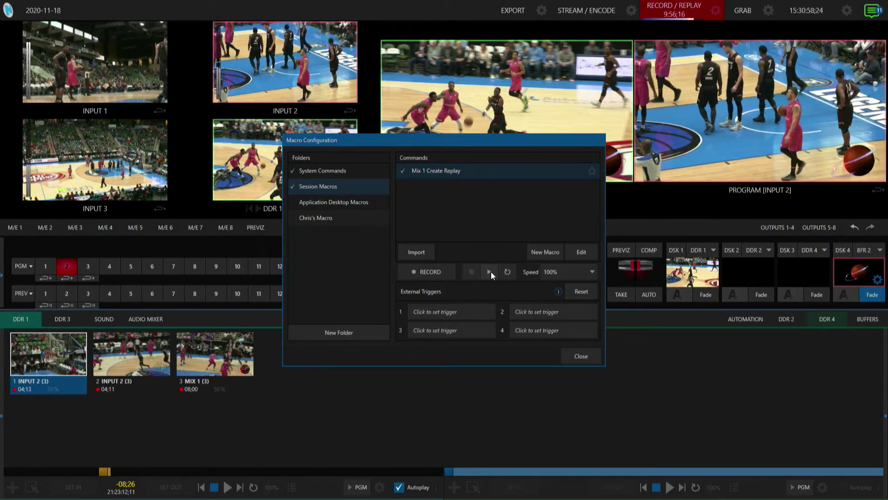
click(490, 271)
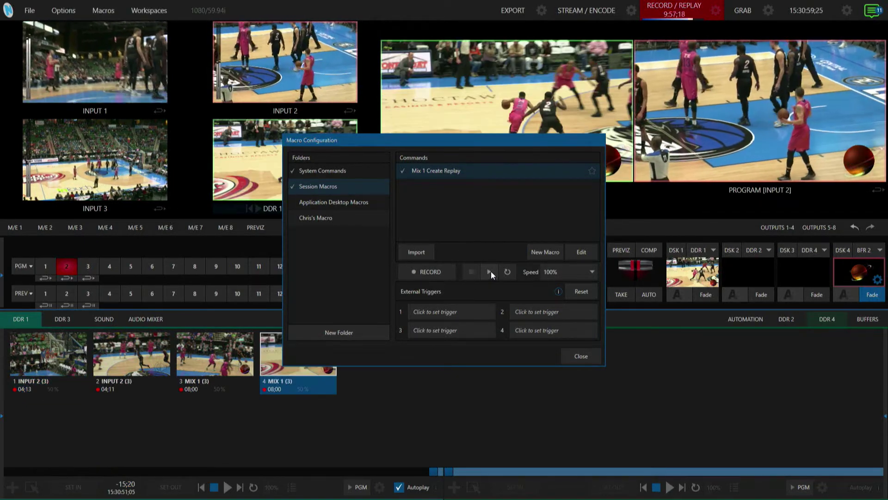
click(578, 356)
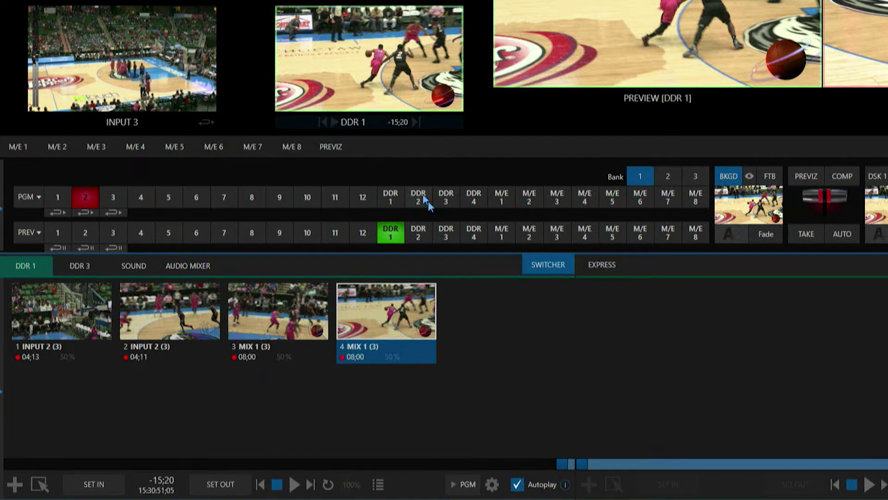
Step: Scrub the fourth DDR 1 clip, the newest MIX 1 replay, to about -08;04
drag(562, 466, 565, 466)
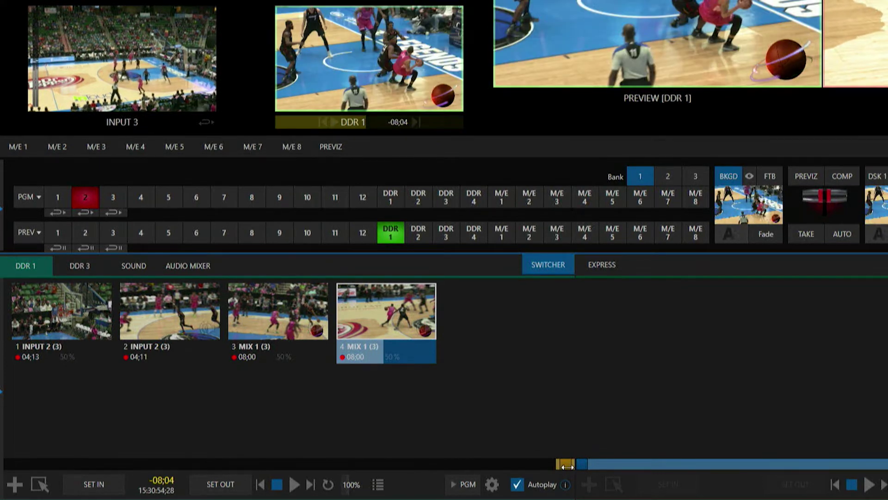